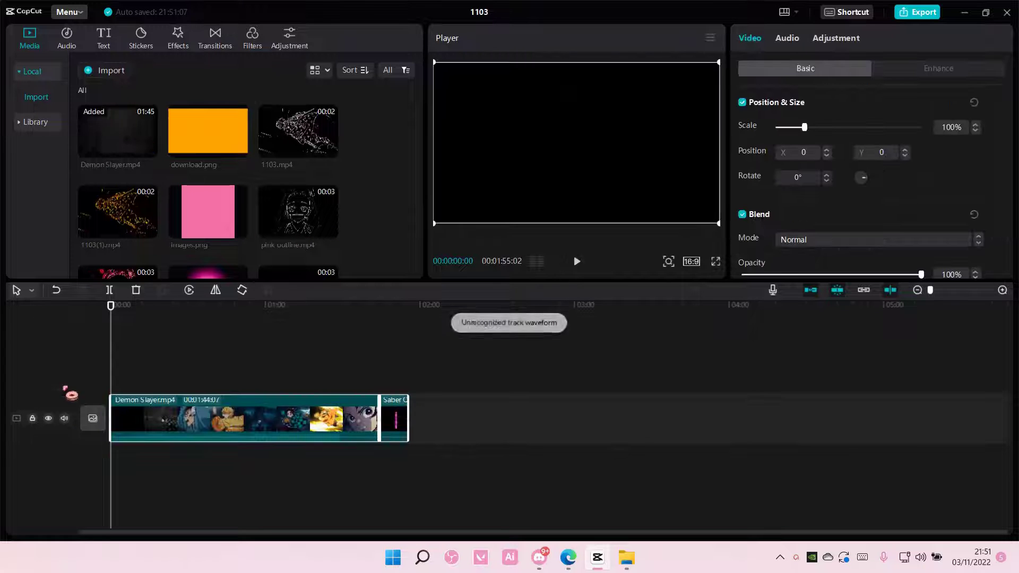
Step: Trim the first Demon Slayer clip on the timeline down to a red-background scene about 2.7 seconds long
mouse_move(111, 423)
mouse_down()
mouse_move(265, 427)
mouse_move(120, 416)
mouse_up()
click(935, 292)
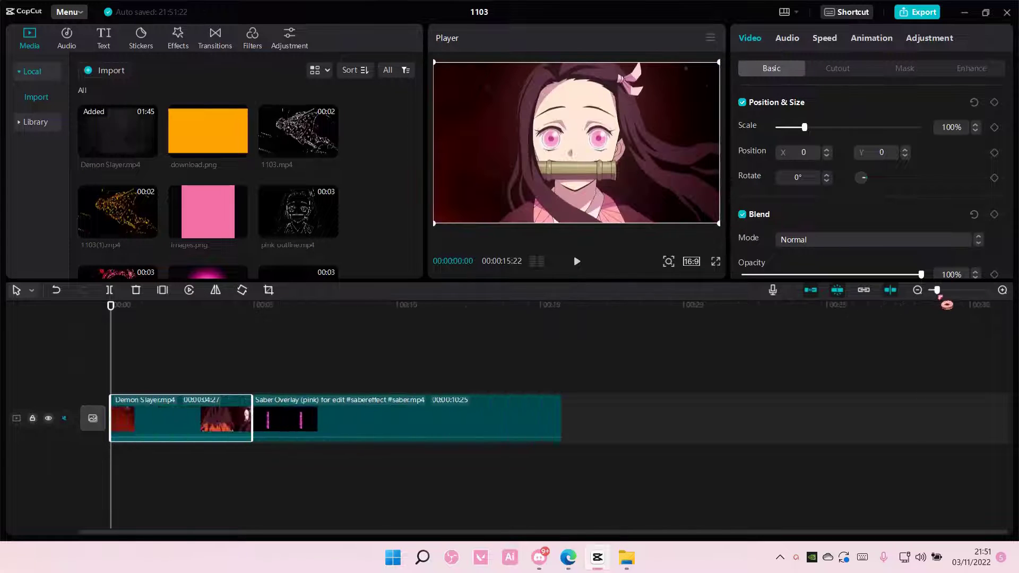
drag(111, 310, 176, 331)
drag(115, 400, 175, 402)
Step: Paste another Demon Slayer clip right after the first and trim it to a fight scene about 3.3 seconds long
click(471, 182)
key(ctrl+v)
drag(225, 383, 284, 419)
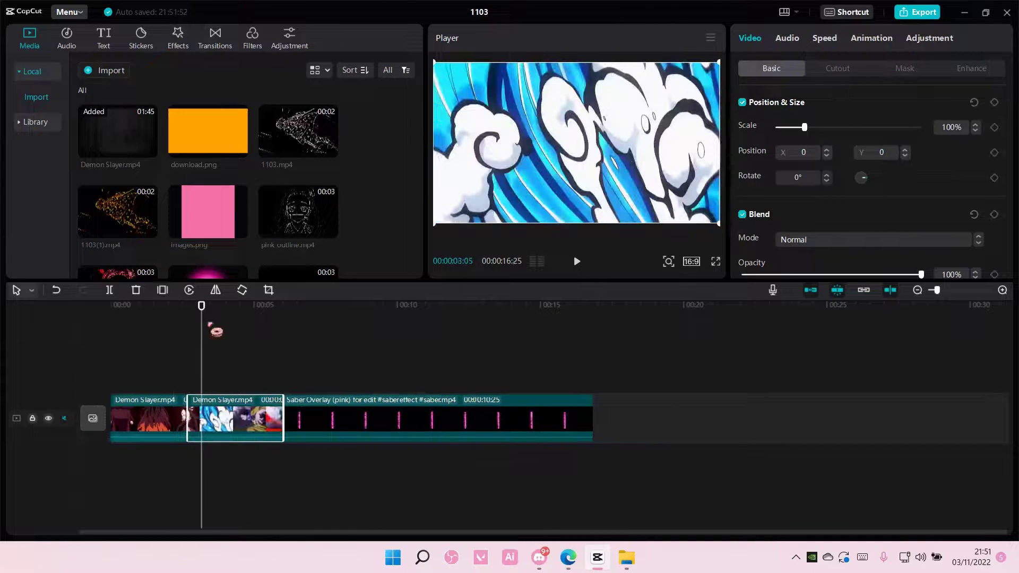
Step: Move the first Demon Slayer clip to a new track above so the fight-scene clip starts the main track
drag(208, 322, 128, 318)
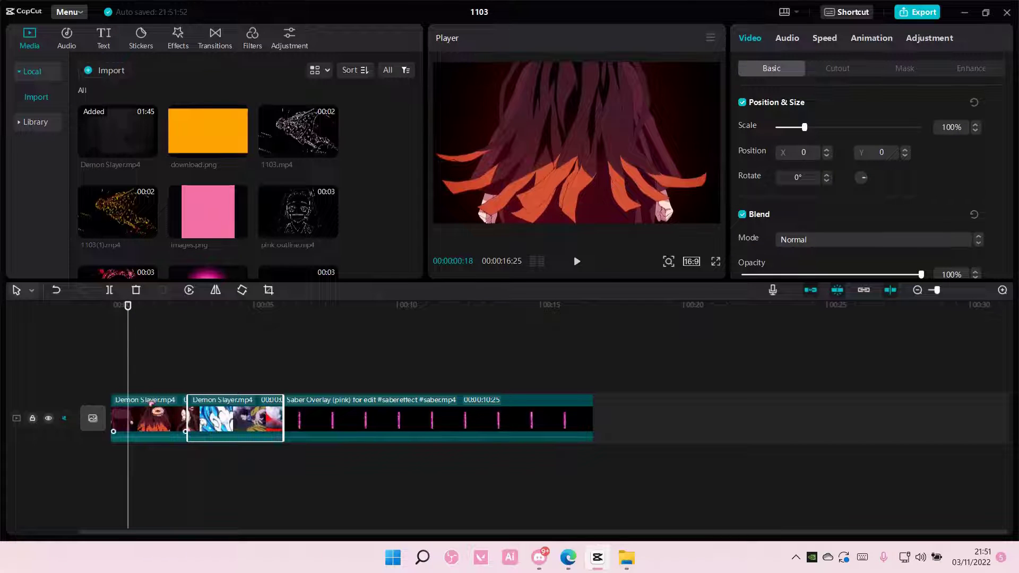
click(159, 418)
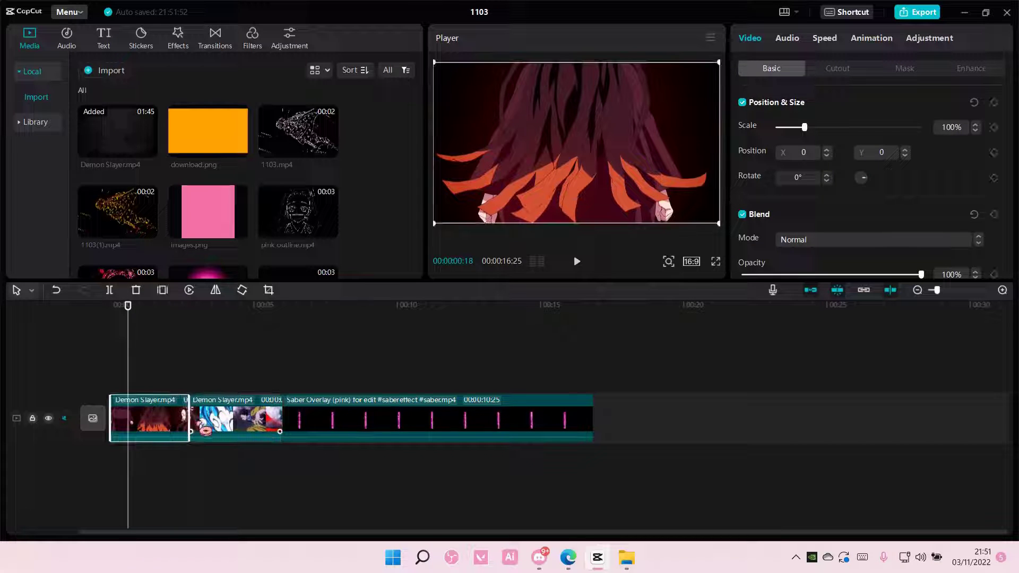
drag(129, 414, 205, 374)
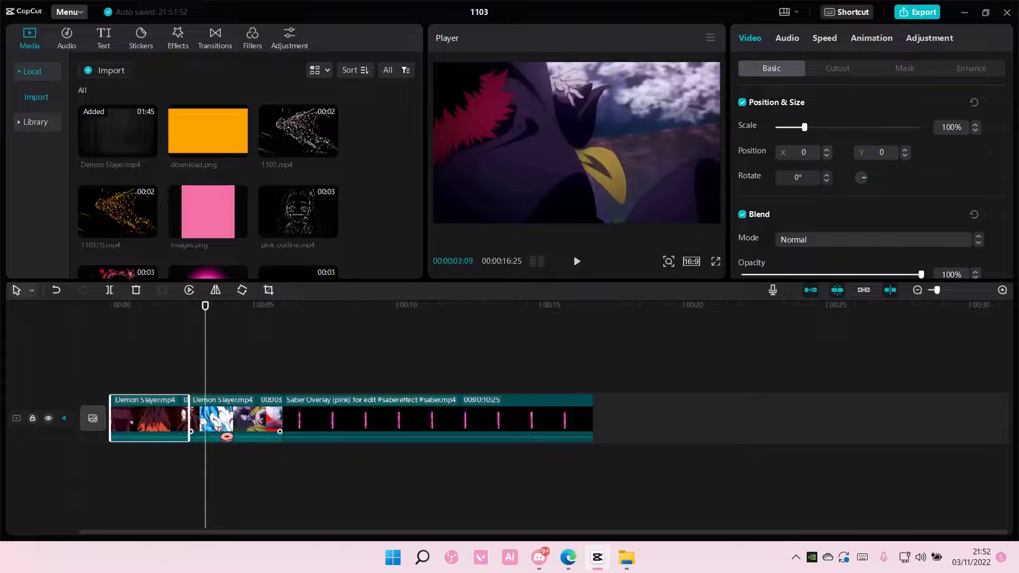
drag(161, 404, 163, 354)
drag(186, 416, 229, 414)
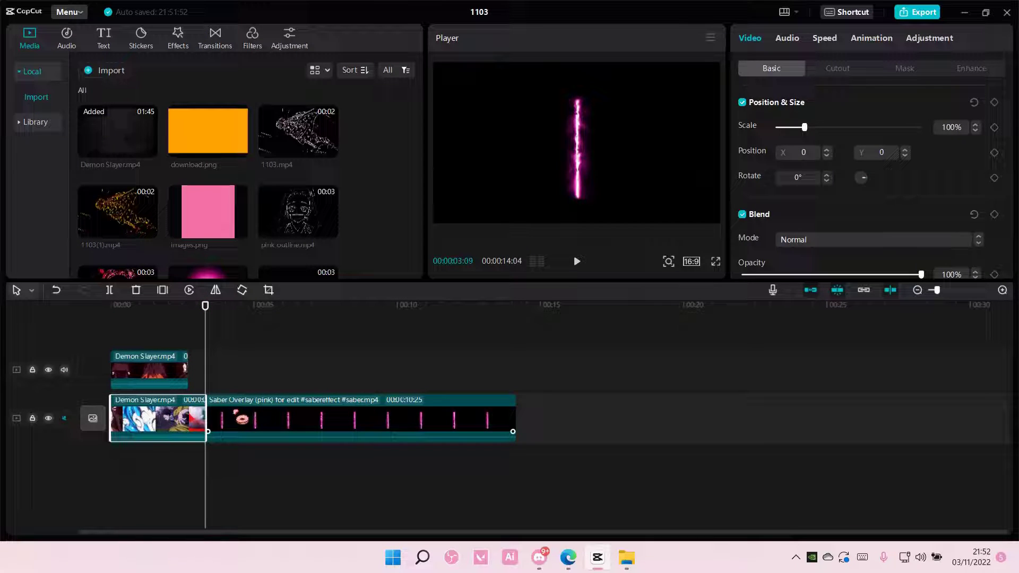
Step: Turn off the timeline's main track magnet, auto snapping and preview axis
click(809, 291)
click(838, 292)
click(890, 290)
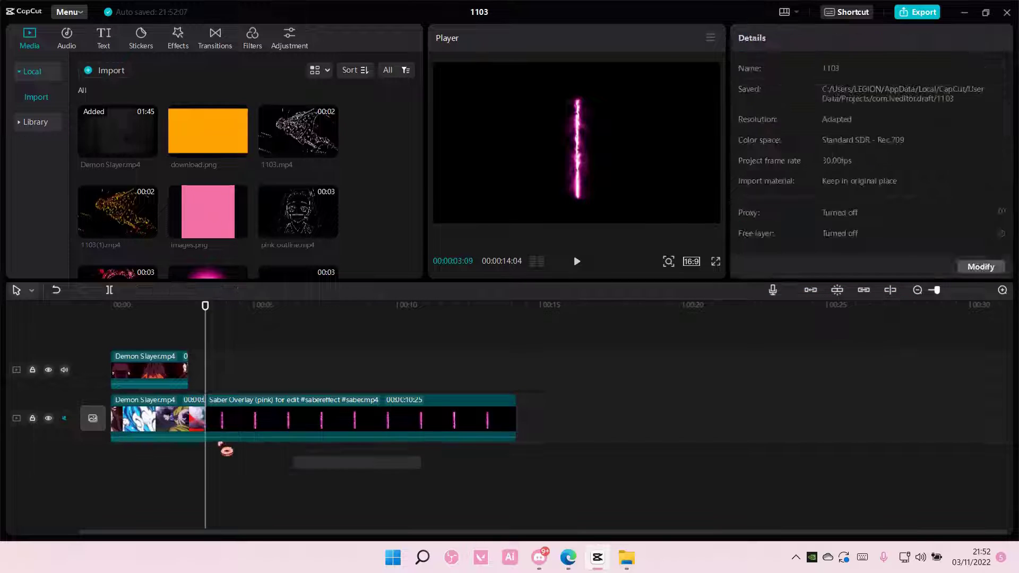
Step: Delete the Saber Overlay clip from the timeline and shift the fight-scene clip away from the start of the main track
click(211, 419)
drag(215, 423, 255, 423)
key(Delete)
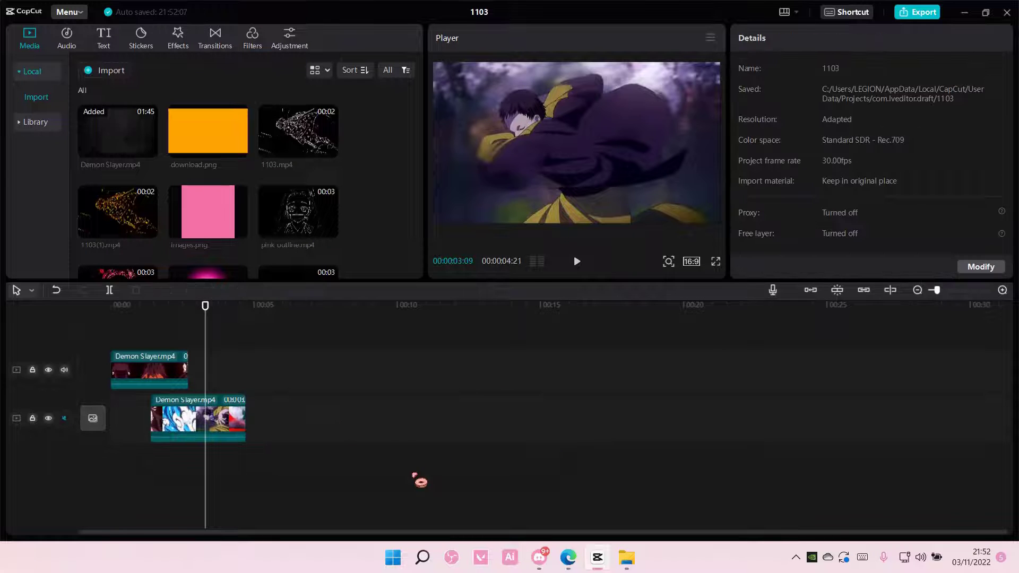
Step: Swap the two clips' tracks, placing the fight scene above at the start and the red-background scene on the main track from about 1.8 seconds
mouse_move(204, 306)
mouse_down()
mouse_move(152, 306)
mouse_move(194, 315)
mouse_up()
drag(162, 358, 309, 402)
drag(234, 432, 192, 389)
drag(292, 421, 194, 424)
click(189, 371)
click(201, 367)
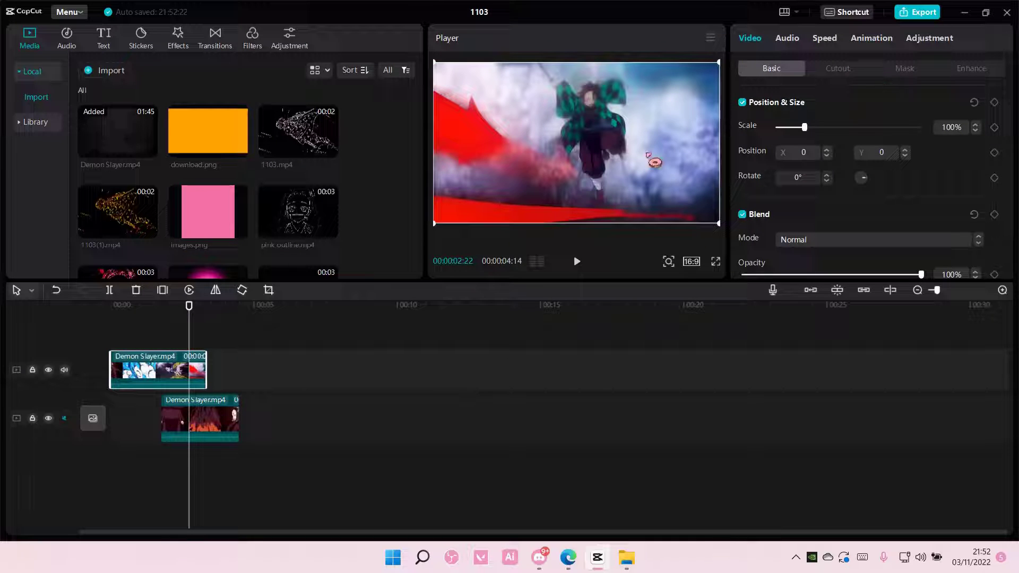
Step: Duplicate the fight-scene clip onto another track above, aligned with the start of the original
key(ctrl+v)
drag(275, 363, 171, 376)
click(200, 398)
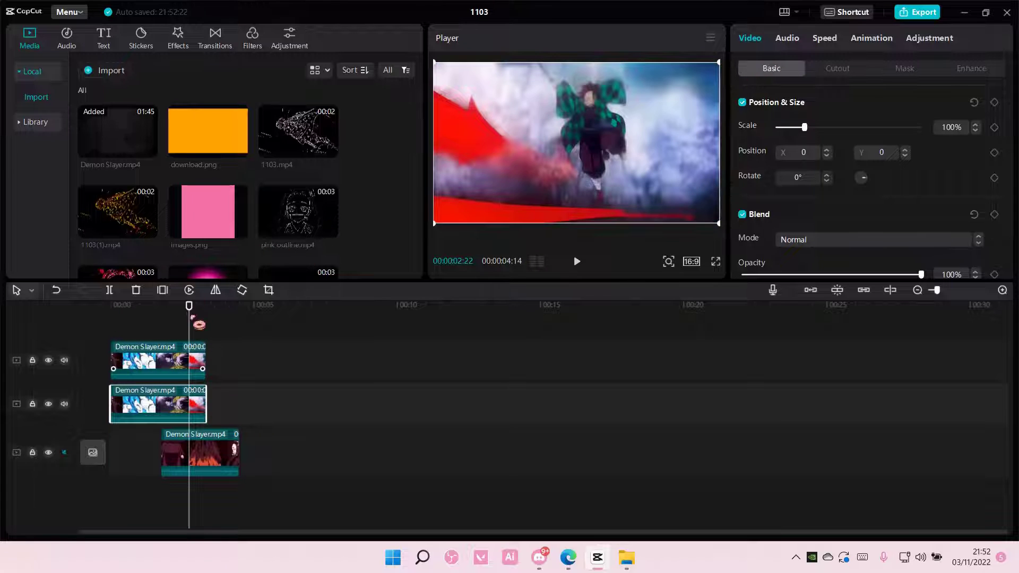
Step: Apply a Split mask to the lower fight-scene copy and rotate it into a diagonal across the frame
click(163, 316)
click(846, 69)
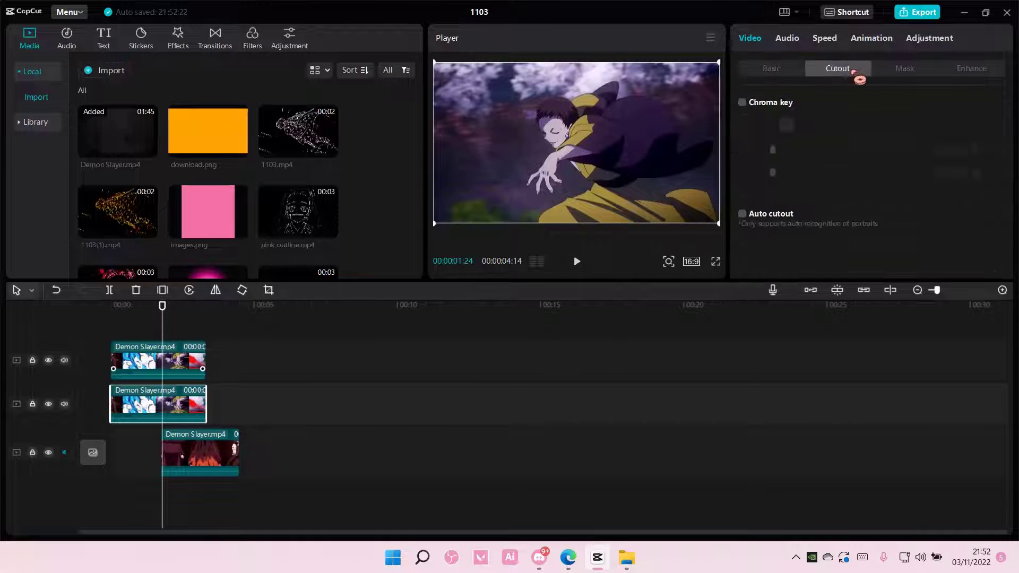
click(898, 70)
click(822, 136)
drag(576, 160, 584, 157)
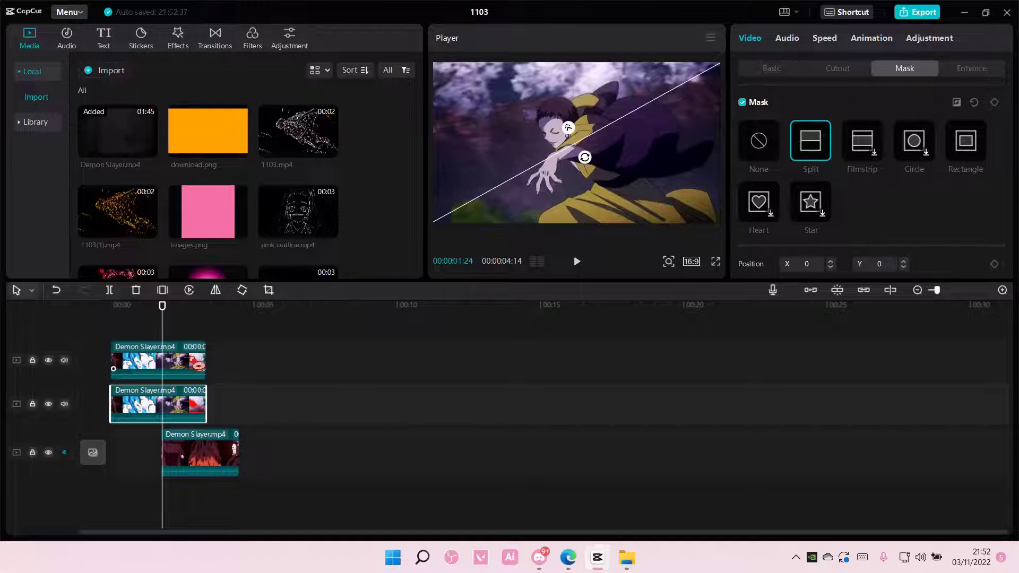
Step: Apply a Split mask to the upper fight-scene copy, rotated to the same diagonal but keeping the opposite half
click(113, 368)
click(808, 153)
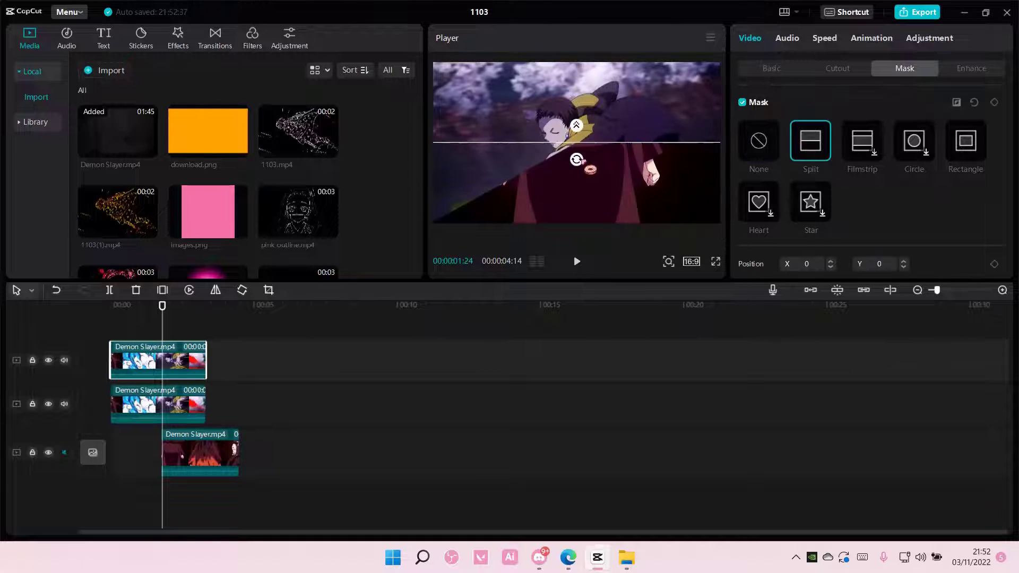
drag(577, 160, 568, 128)
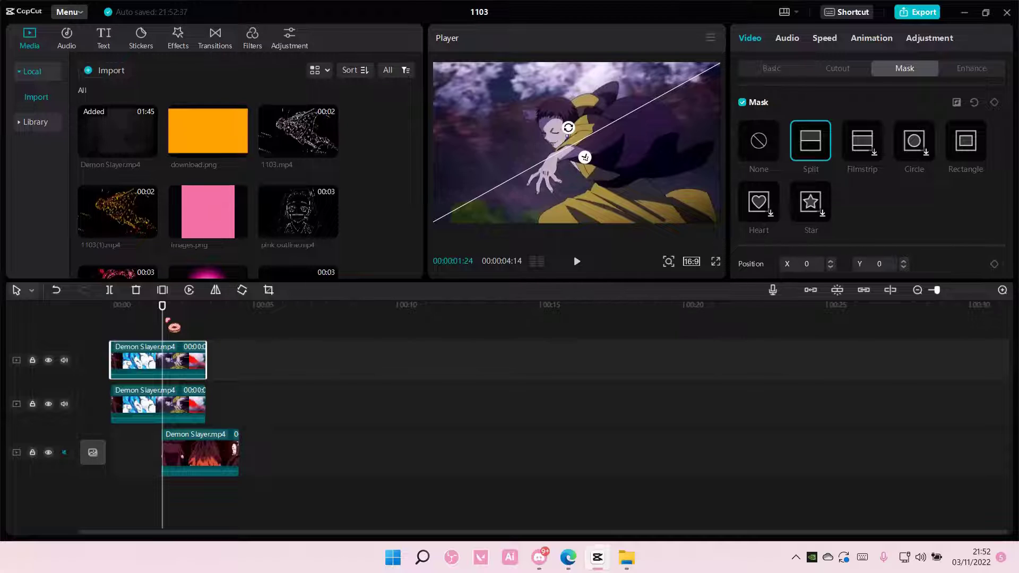
Step: Keyframe the upper copy's mask at 01:24 and shift it diagonally to about X 327, Y -189 at 02:16
click(994, 102)
drag(585, 157, 646, 198)
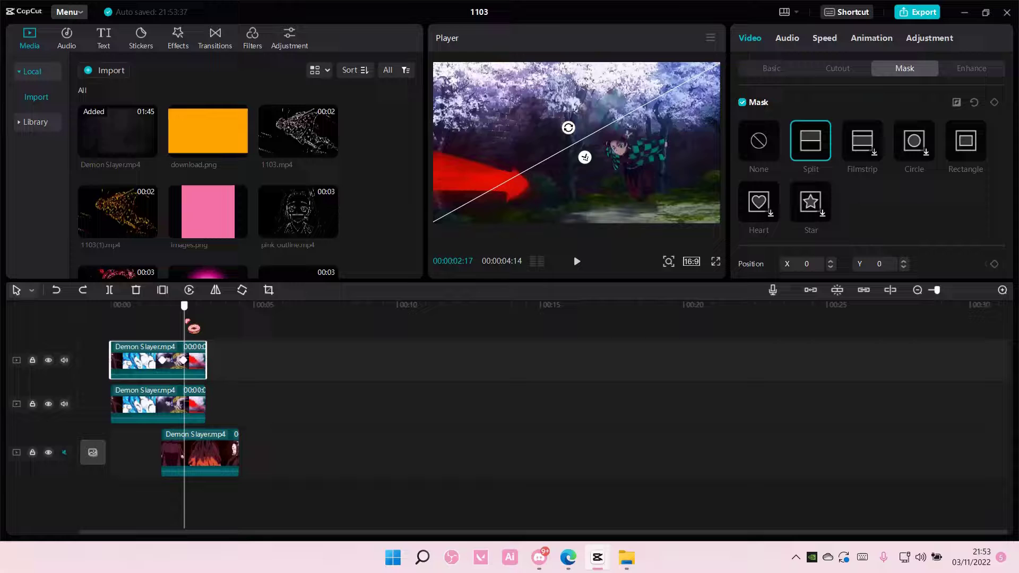
drag(185, 319, 184, 321)
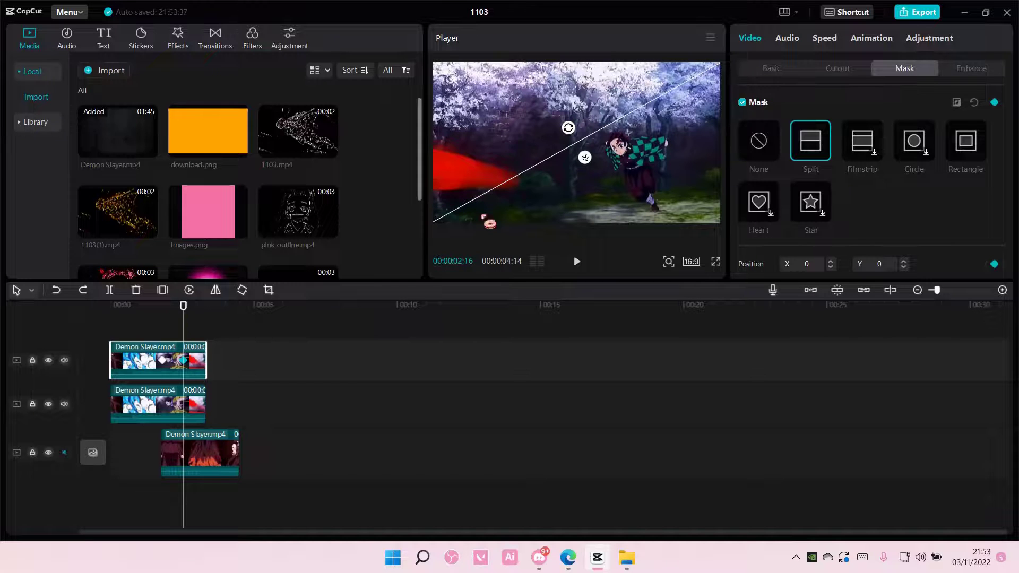
drag(554, 173, 629, 212)
Step: Add a mask keyframe on the upper copy at 03:07 and move the mask out of frame to X 639, Y -360
click(188, 313)
drag(201, 306, 204, 309)
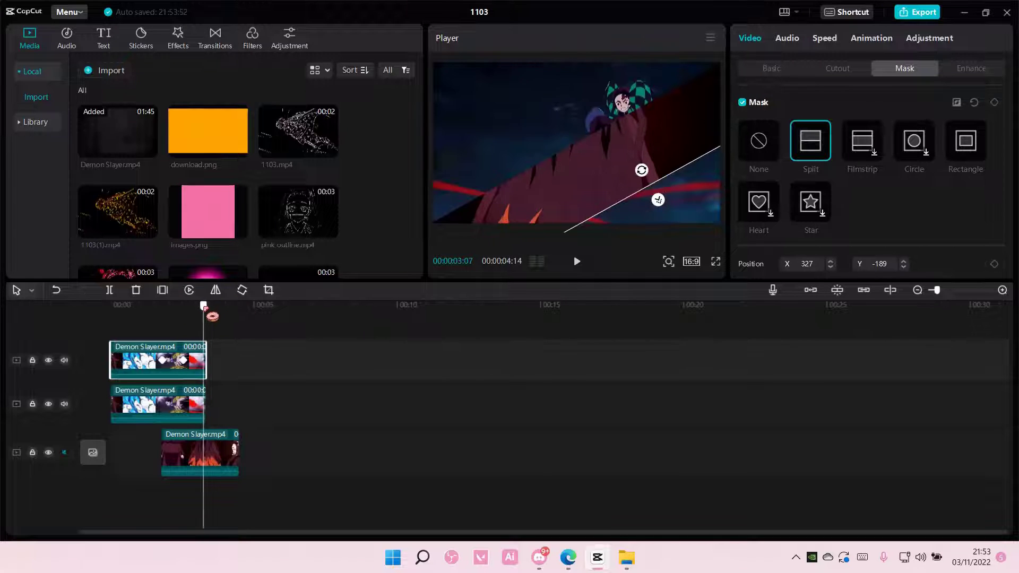
click(993, 102)
drag(675, 187, 747, 229)
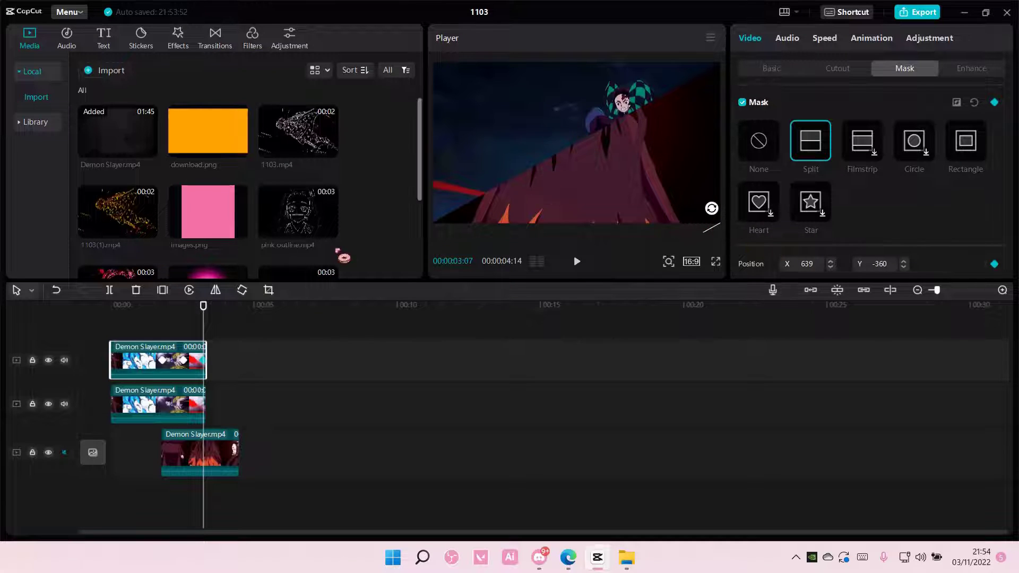
Step: Keyframe the lower copy's mask at 01:26 and shift it the opposite way to X -350, Y 218 at 02:16
drag(209, 315, 167, 326)
click(180, 396)
click(164, 325)
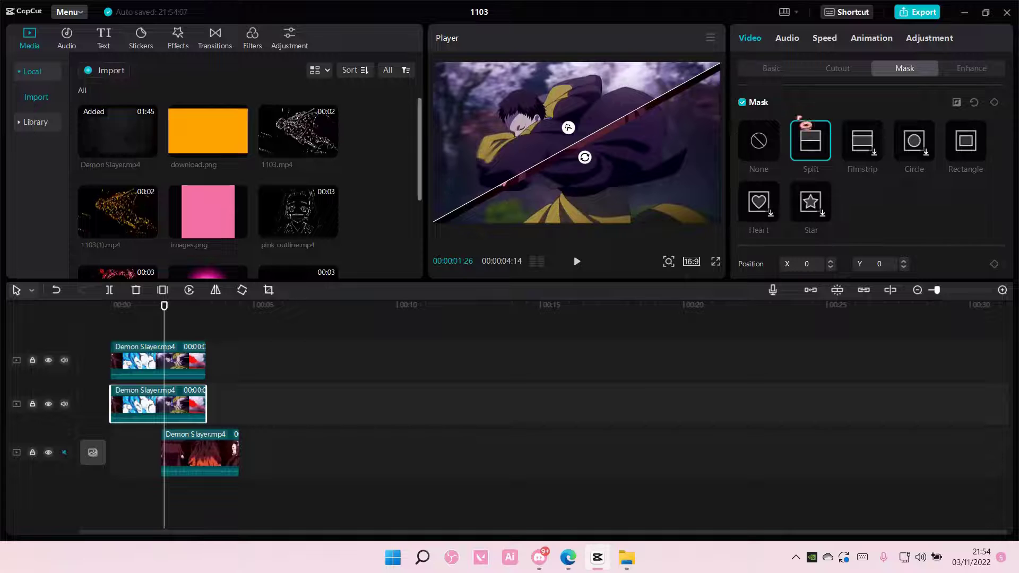
drag(166, 323, 193, 329)
click(993, 104)
drag(568, 127, 490, 78)
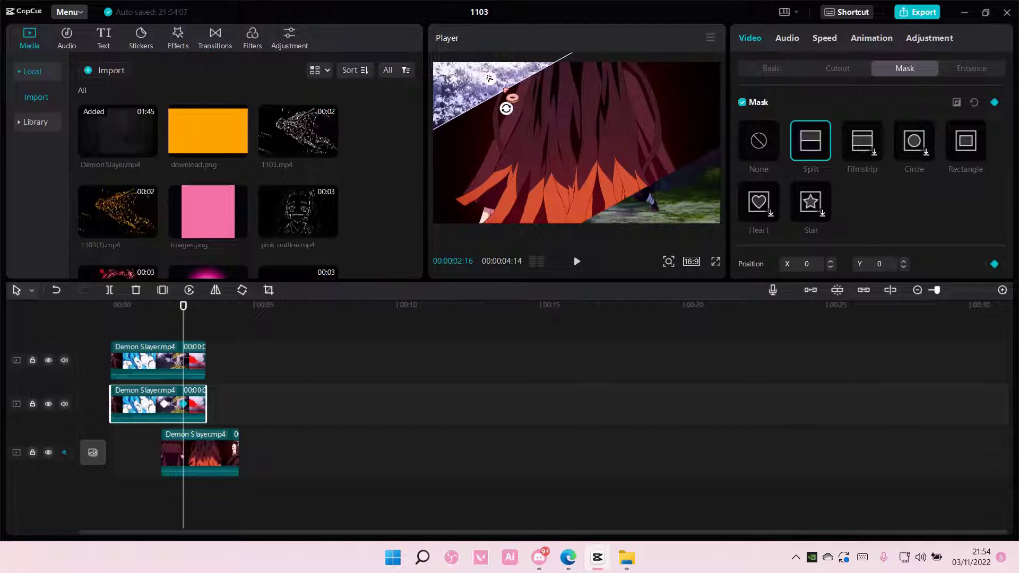
Step: Add a mask keyframe on the lower copy at 03:05 and move the mask out of frame to X -640, Y 360
drag(185, 309, 202, 313)
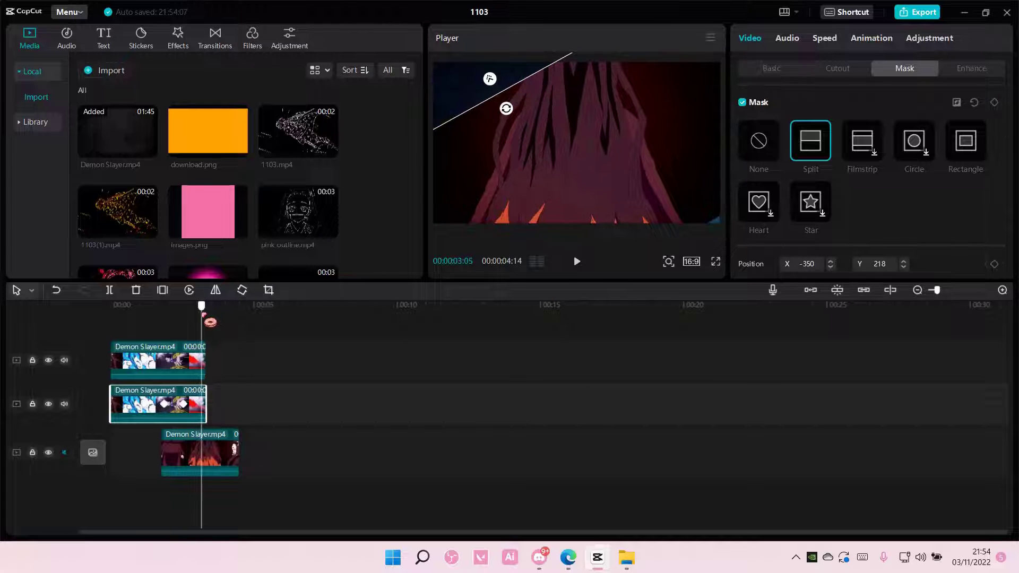
click(994, 103)
drag(519, 84, 454, 61)
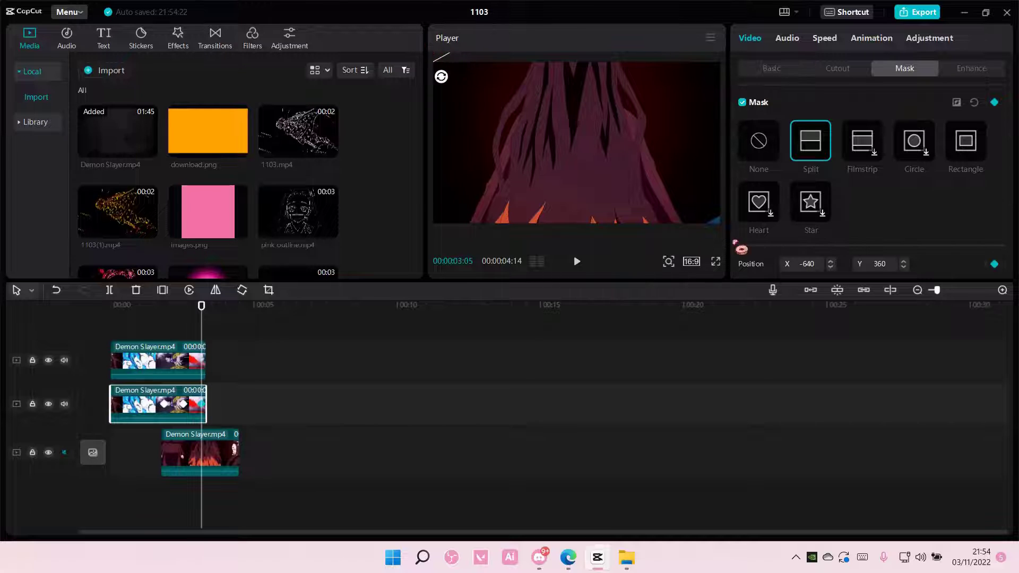
Step: Add the pink Saber Overlay video to the timeline on a top track at 01:25, where the split begins
click(198, 317)
drag(197, 317, 163, 317)
scroll(220, 243, down, 3)
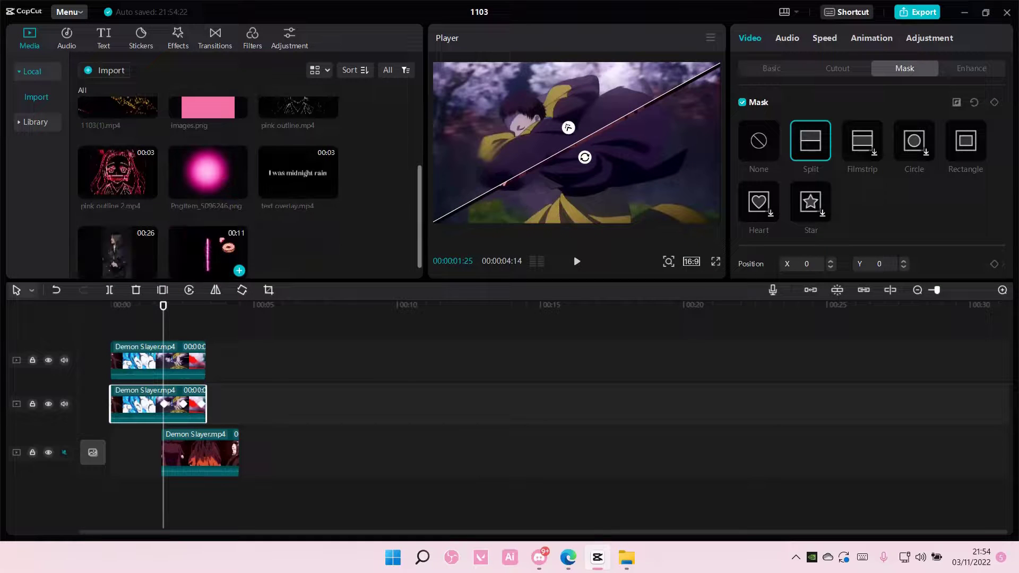
click(239, 271)
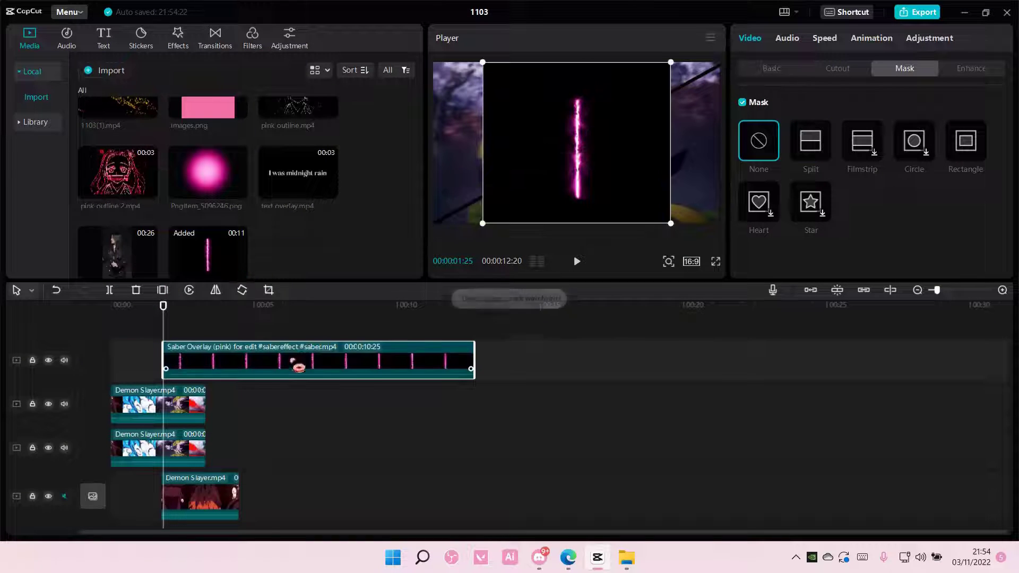
Step: Set the Saber Overlay's blend mode to Screen
click(772, 69)
click(803, 241)
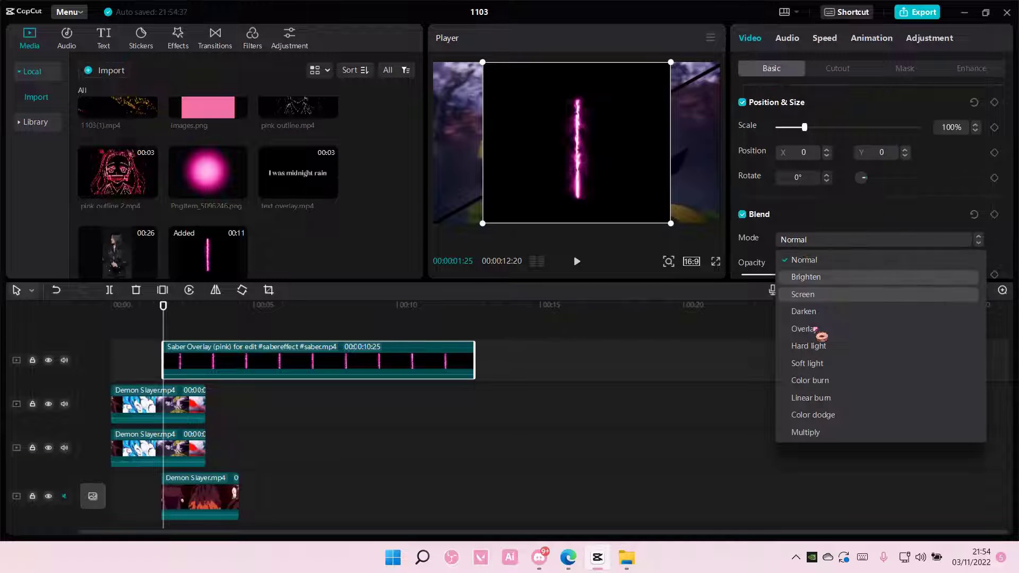
click(816, 318)
click(812, 242)
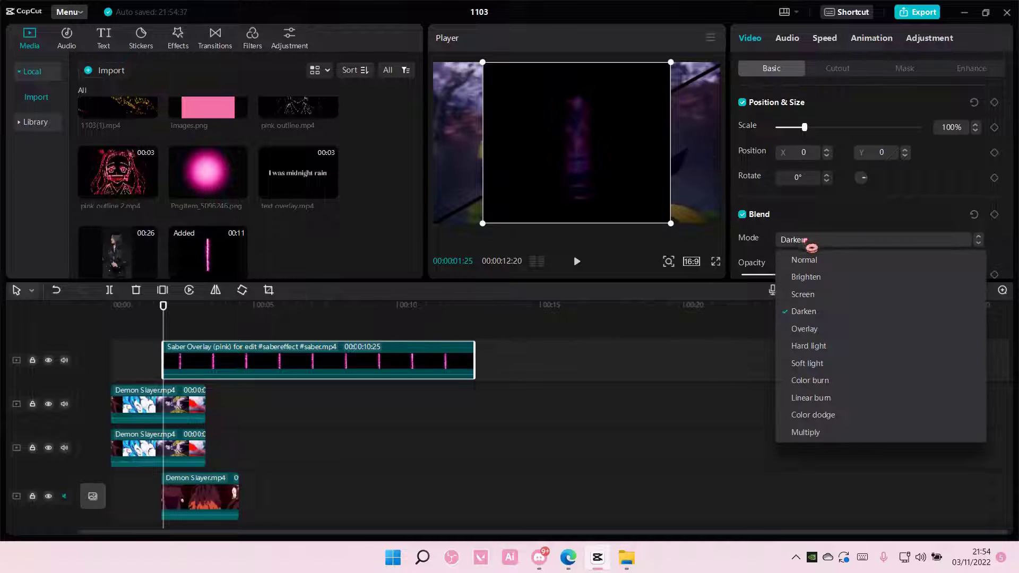
click(817, 380)
click(822, 243)
click(831, 295)
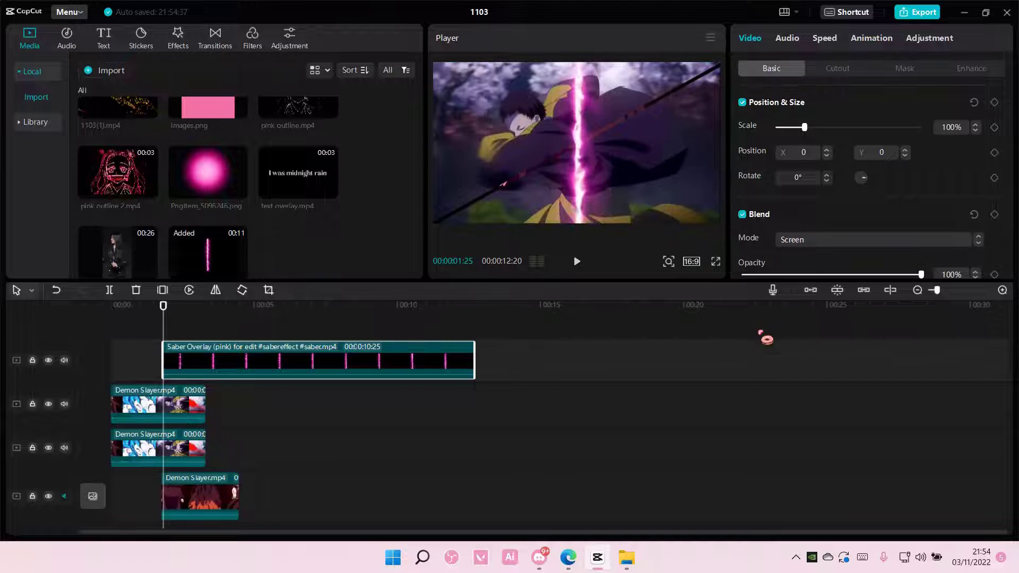
Step: Rotate the Saber Overlay to 59° and scale it to 407% so it covers the diagonal split line
drag(878, 190, 867, 195)
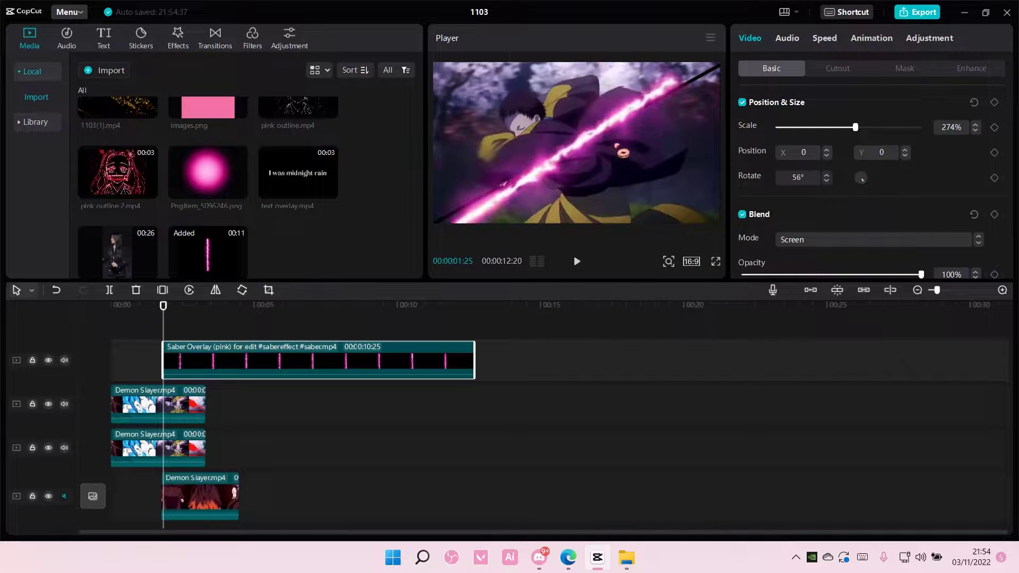
drag(871, 187, 869, 189)
drag(862, 142, 873, 192)
Step: Shift the Saber Overlay clip along its track to start at about 01:20, just before the split opens
drag(263, 369, 289, 377)
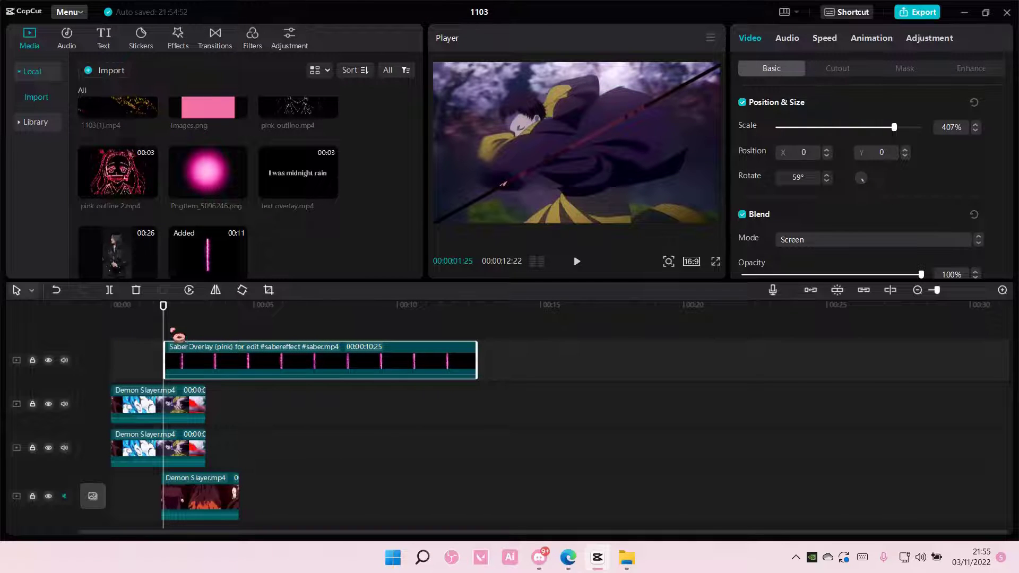
drag(199, 366, 205, 370)
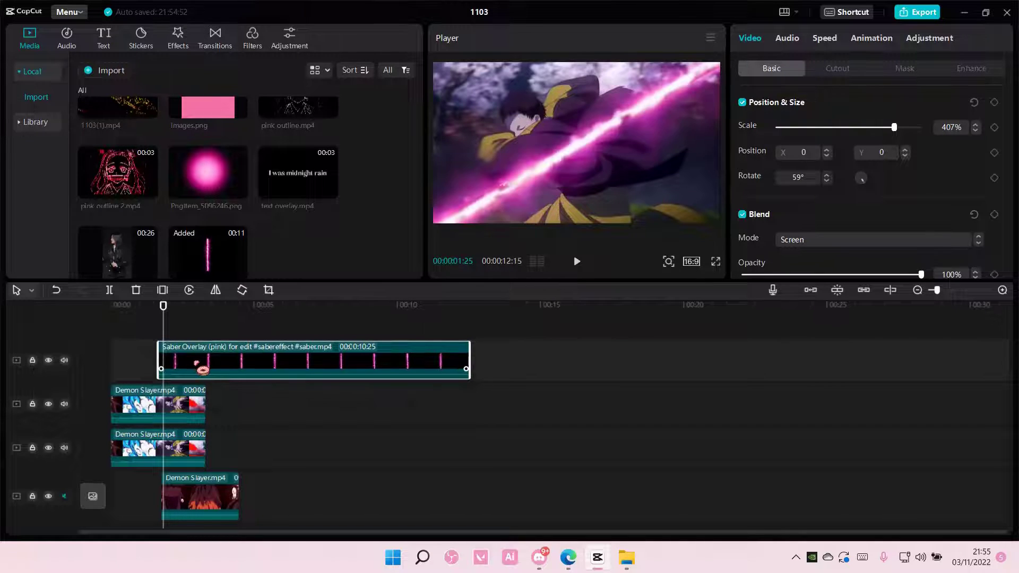
drag(170, 321, 186, 325)
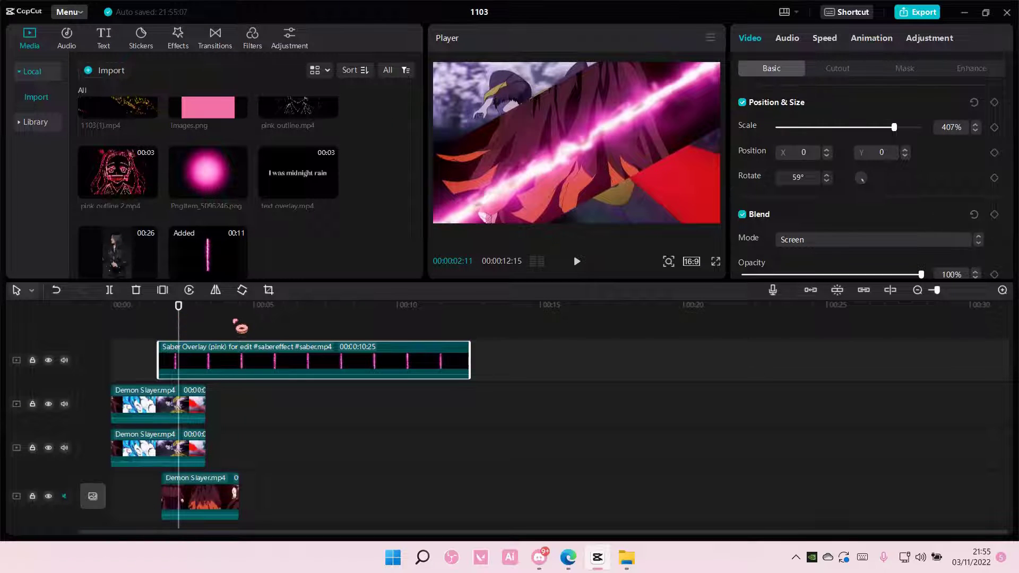
Step: Duplicate the Saber Overlay clip onto a track above, starting at about 01:23
key(ctrl+v)
drag(254, 368, 239, 358)
Step: Add a Position & Size keyframe at 01:20 to the lower Saber Overlay clip
drag(191, 317, 168, 329)
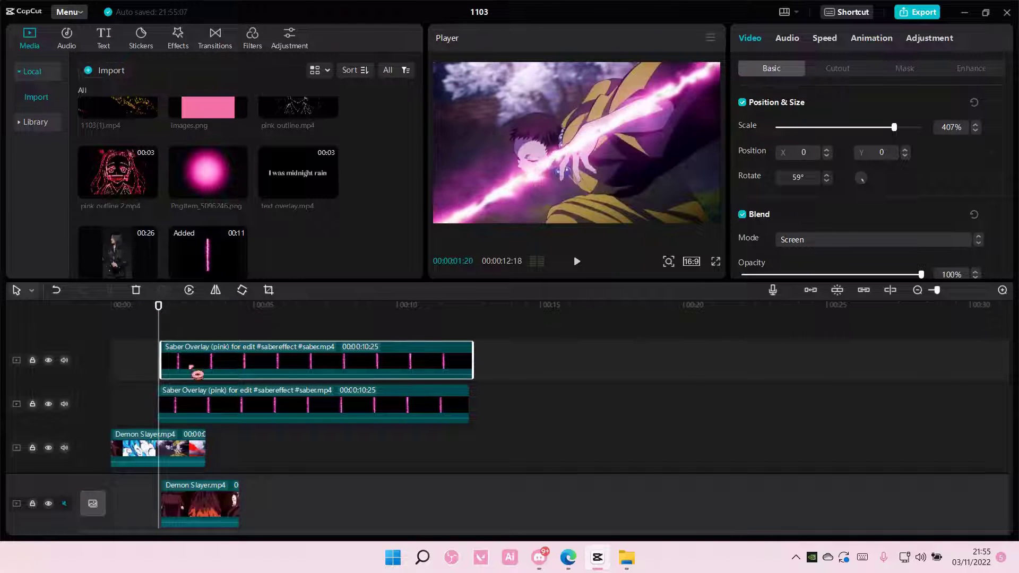
click(213, 402)
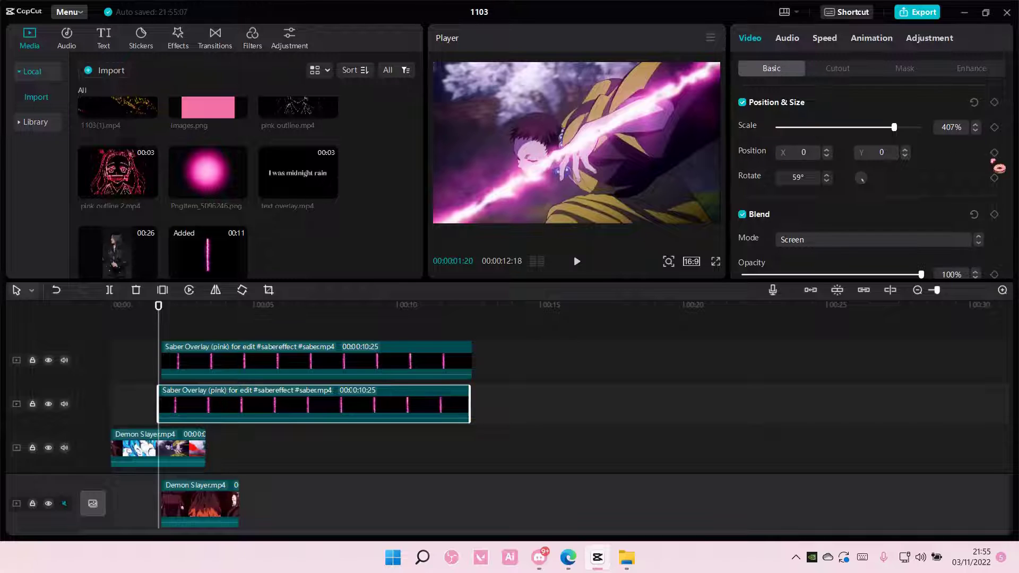
click(994, 103)
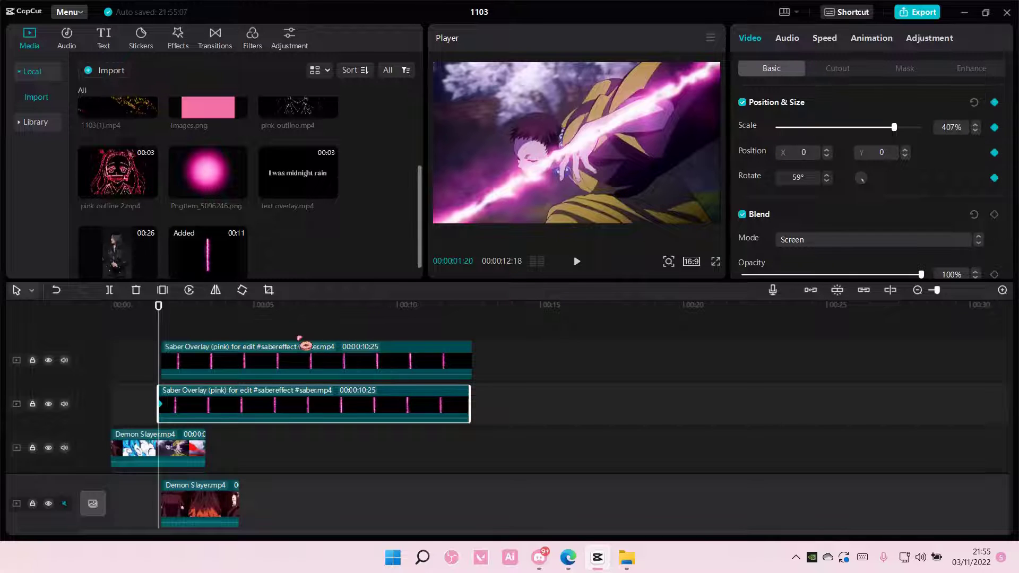
Step: Keyframe the lower Saber Overlay along the lower split edge: position 549, -672 at 02:14, 921, -1160 near 03:00, and 1541, -2031 at 03:07
drag(171, 321, 182, 321)
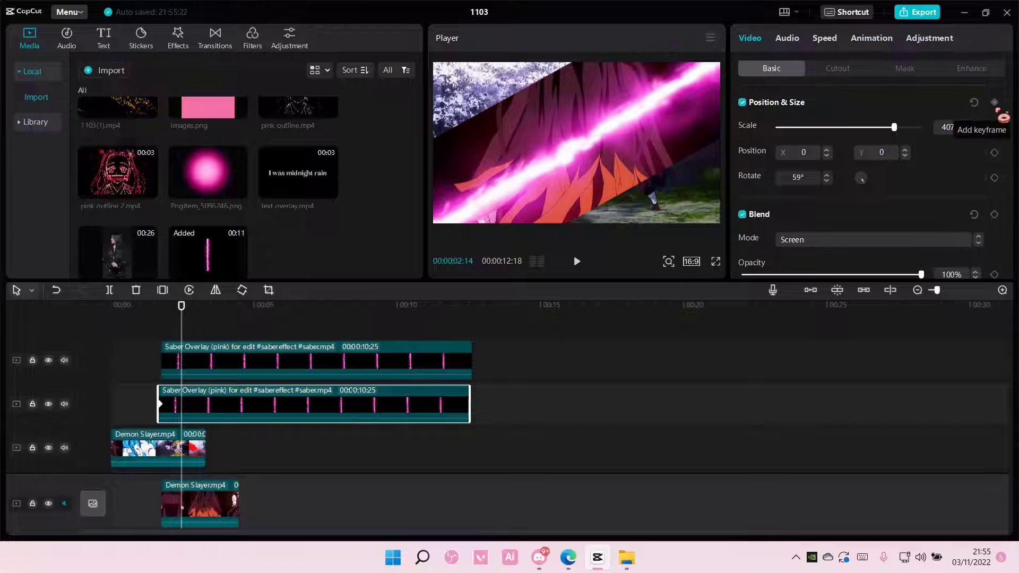
click(994, 102)
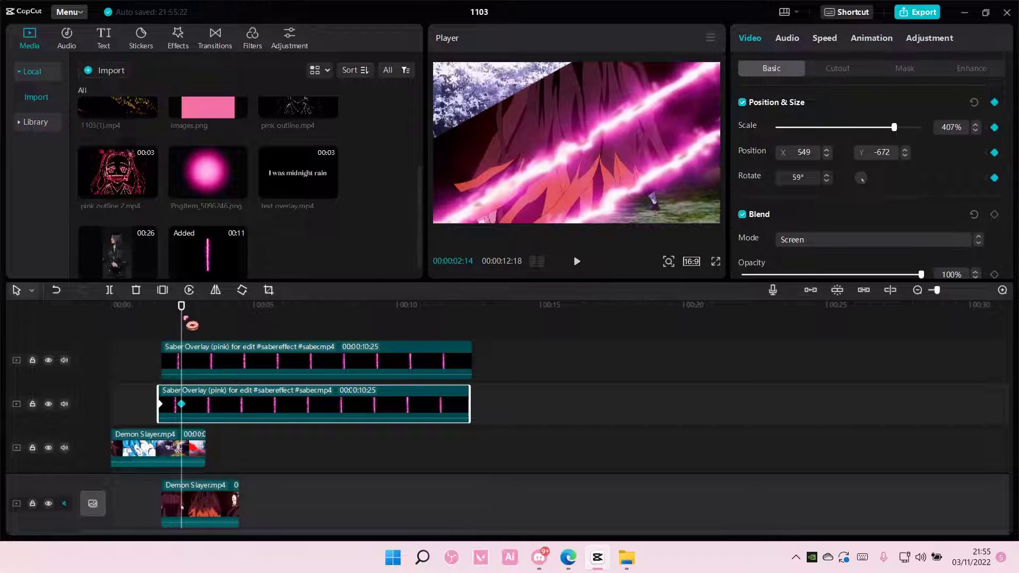
drag(183, 319, 196, 320)
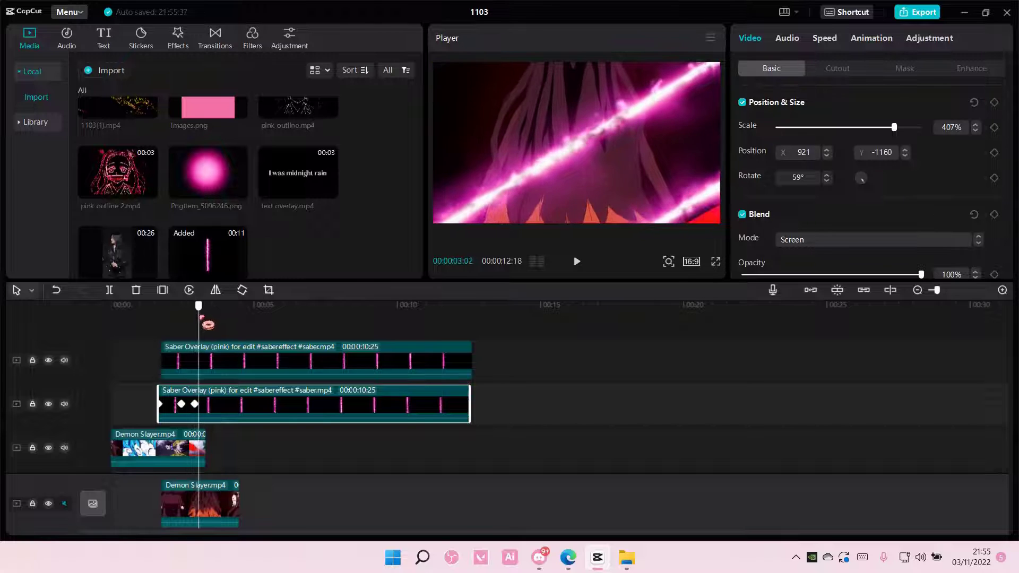
drag(198, 317, 206, 319)
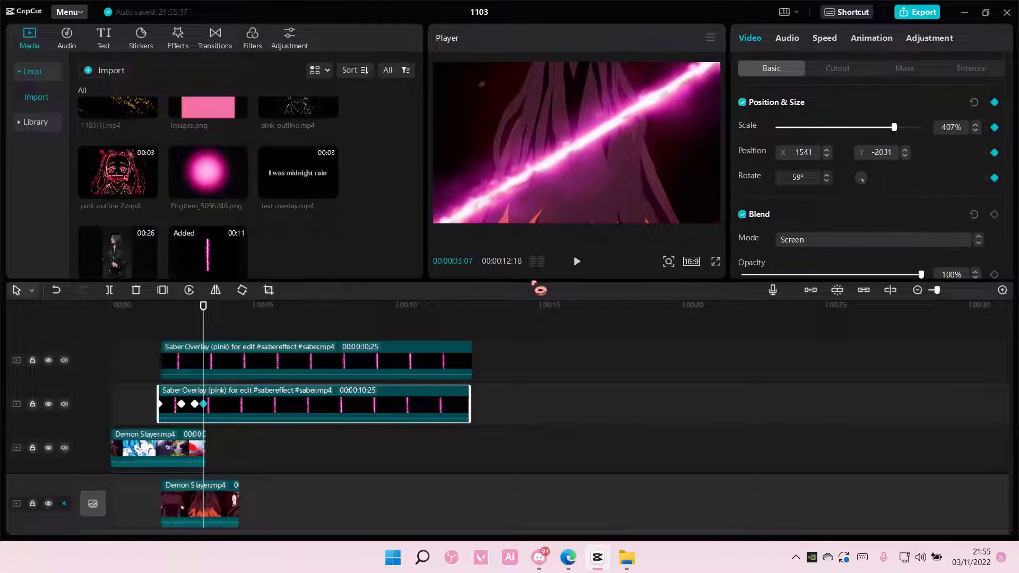
Step: Trim the lower Saber Overlay to end at about 03:20 and align the upper copy's start to 01:20 with a Position & Size keyframe
click(170, 317)
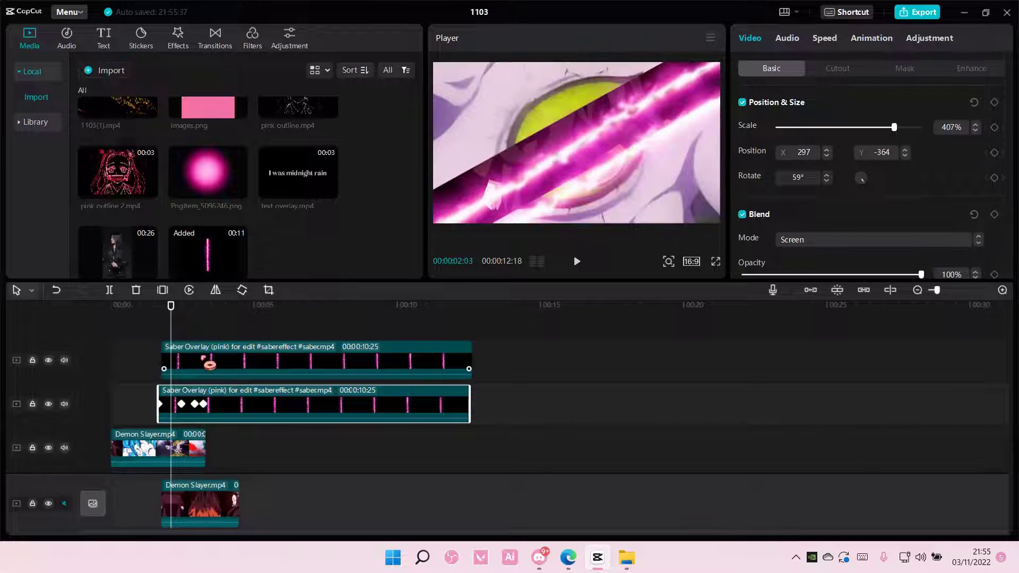
click(228, 368)
drag(228, 368, 227, 367)
drag(466, 415, 219, 404)
mouse_move(171, 319)
mouse_down()
mouse_move(219, 324)
mouse_move(167, 338)
mouse_up()
drag(221, 367, 222, 368)
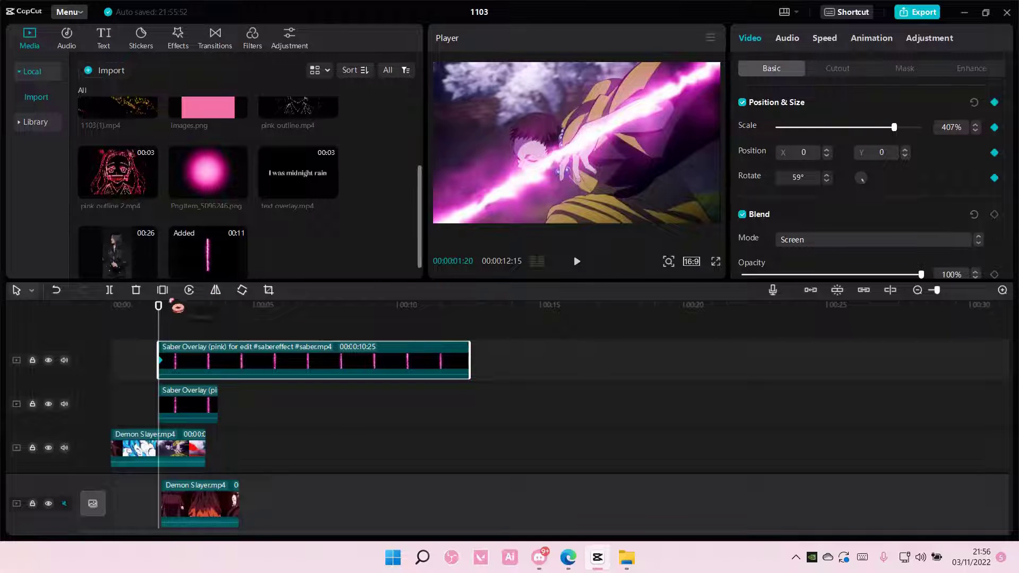
Step: Keyframe the upper Saber Overlay along the upper split edge: position -423, 457 at 02:06, -832, 922 at 02:19, and -1106, 1209 at 02:28
drag(170, 317, 183, 322)
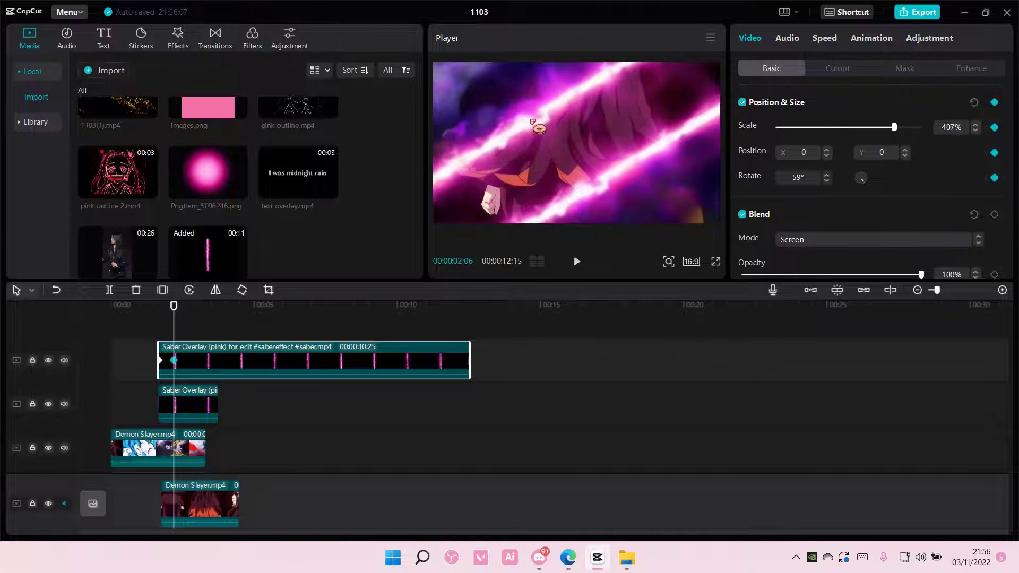
mouse_move(184, 315)
mouse_down()
mouse_move(200, 318)
mouse_move(186, 313)
mouse_up()
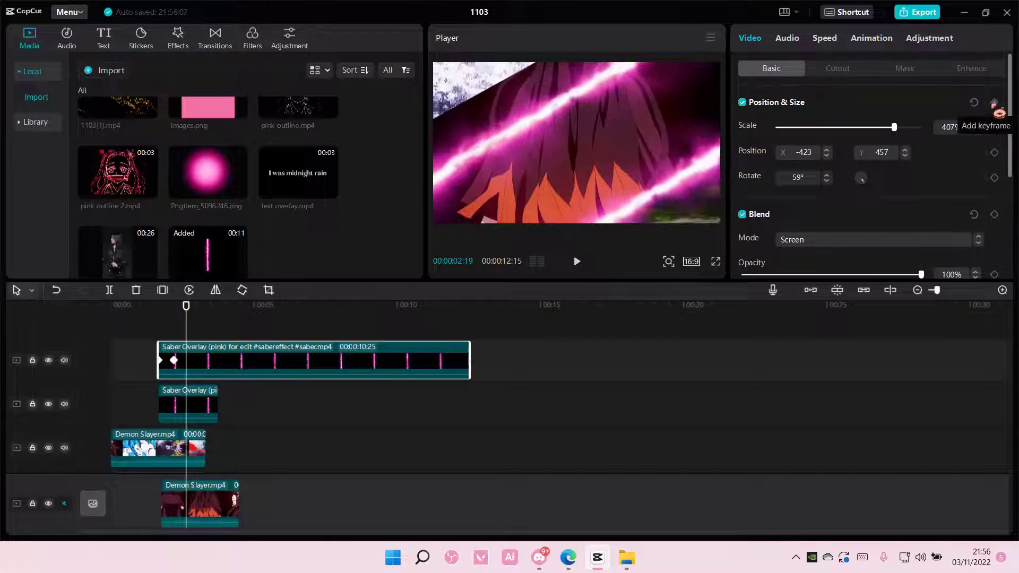
drag(560, 124, 390, 153)
drag(202, 317, 205, 317)
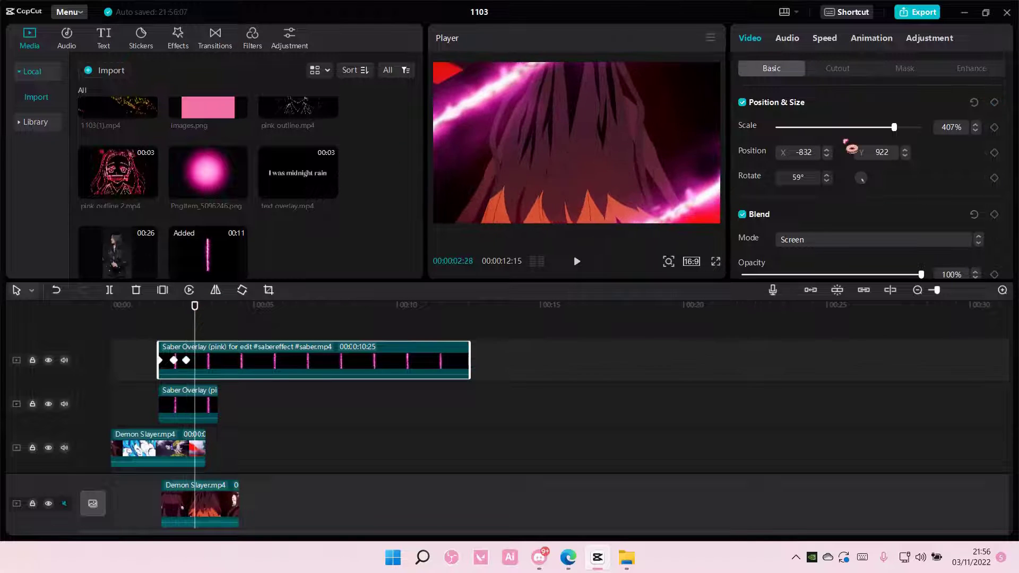
drag(493, 86, 465, 70)
Step: Keyframe the upper Saber Overlay out of frame at position -1955, 1645 at 03:06 and trim its end to about 03:20
drag(209, 313, 221, 321)
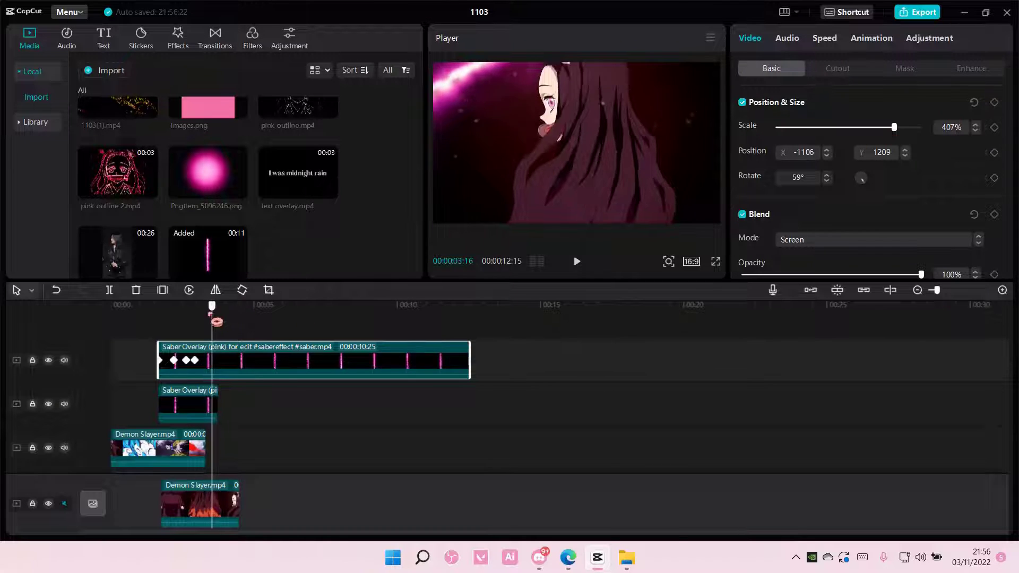
mouse_move(216, 312)
mouse_down()
mouse_move(190, 318)
mouse_move(211, 326)
mouse_up()
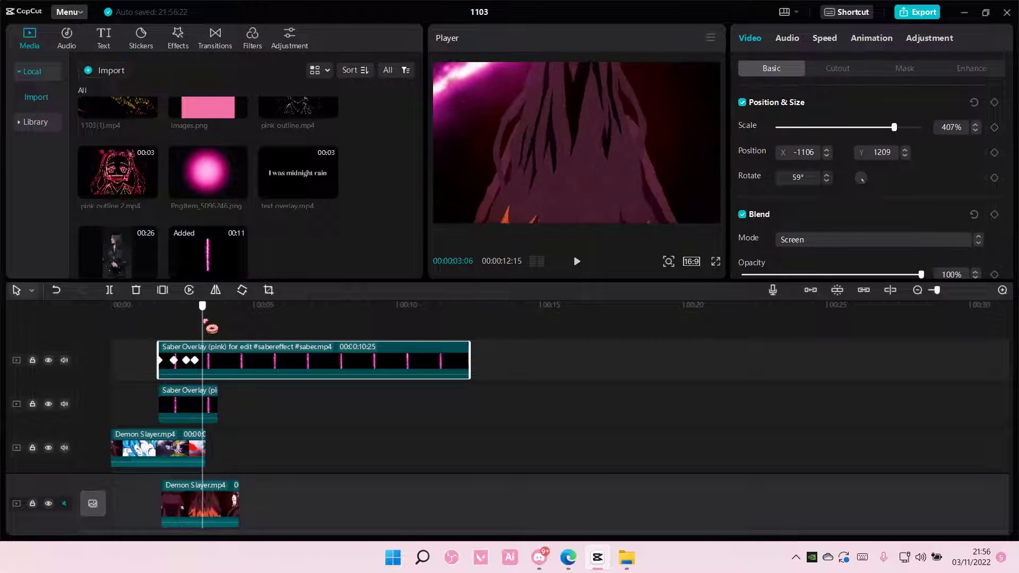
click(993, 102)
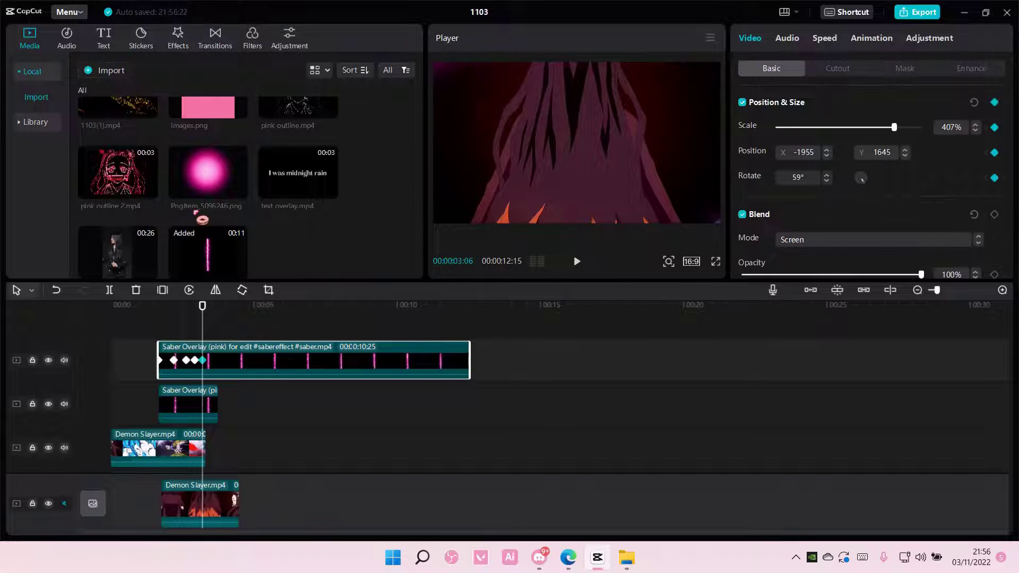
drag(466, 361, 213, 370)
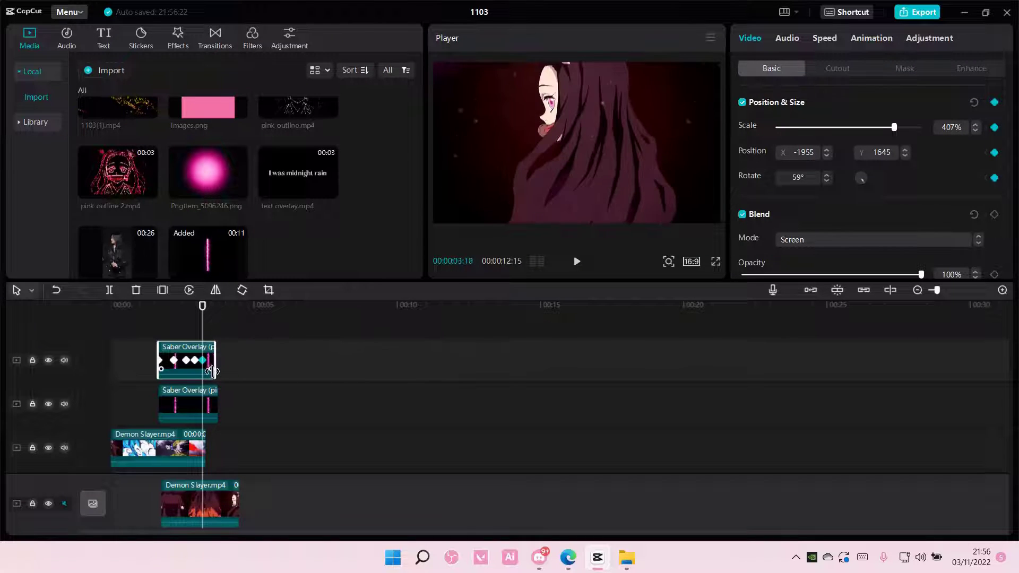
Step: Mute both Saber Overlay tracks and both split Demon Slayer tracks
click(64, 403)
click(65, 360)
click(193, 307)
drag(161, 310, 105, 312)
key(space)
key(space)
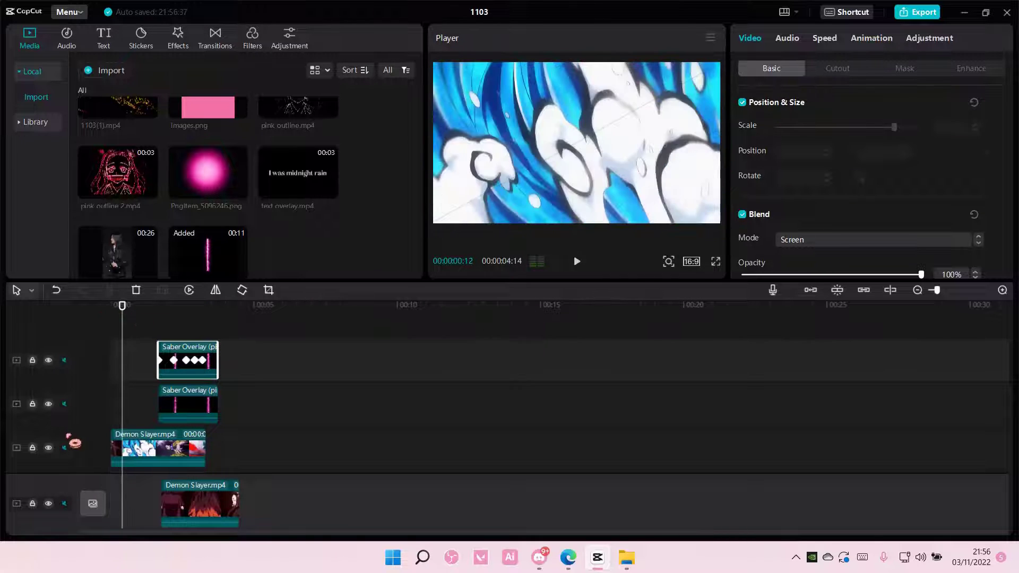
scroll(158, 454, down, 2)
click(65, 444)
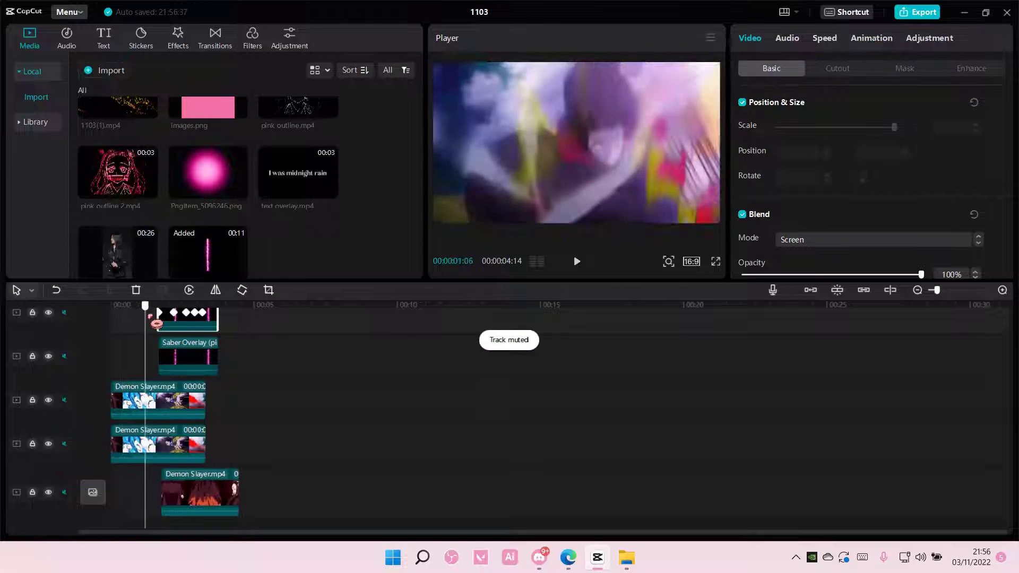
Step: Play back the split transition several times to check how the saber overlays follow the opening edges
drag(150, 315, 160, 317)
key(space)
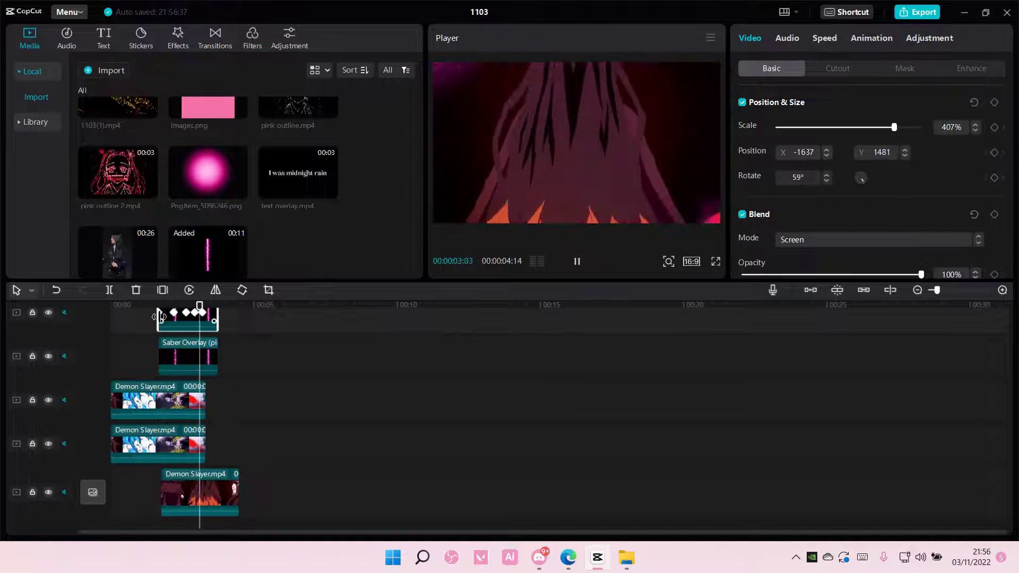
key(space)
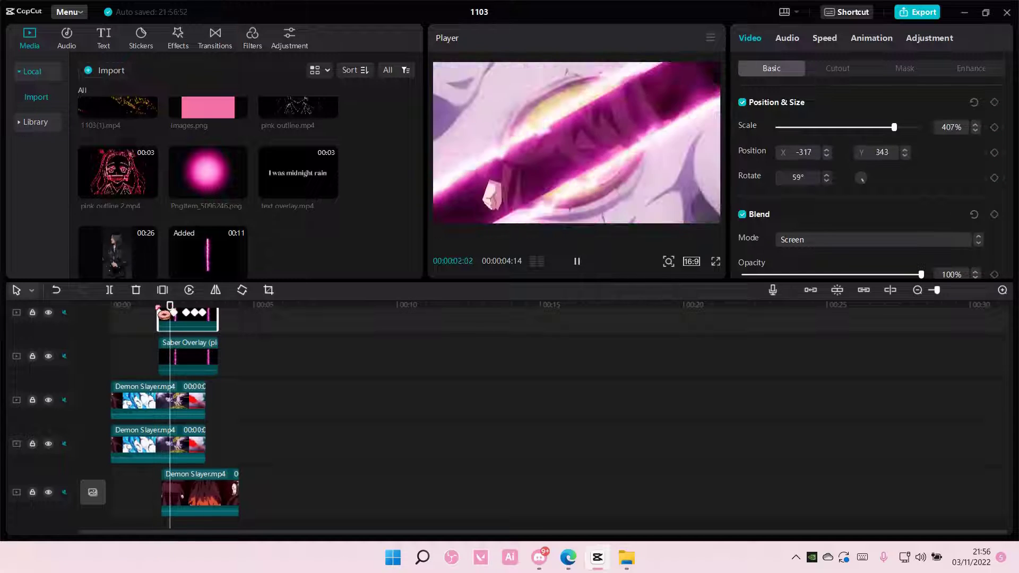
key(space)
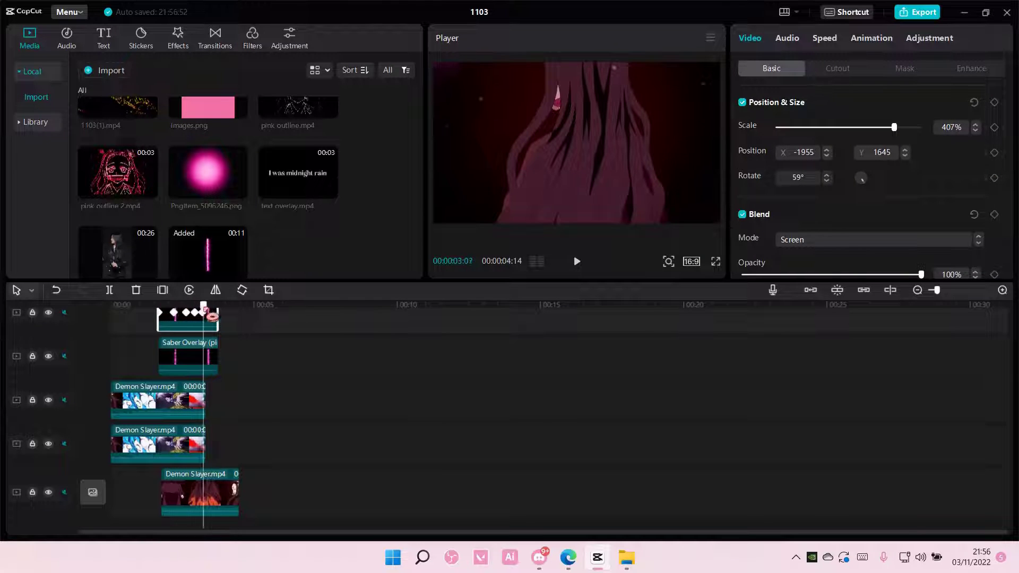
key(space)
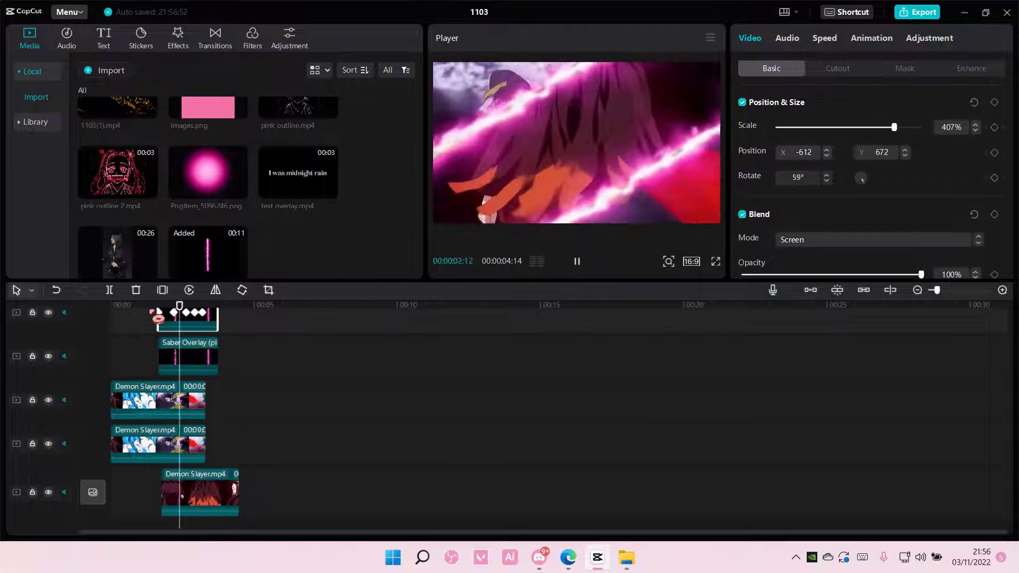
key(space)
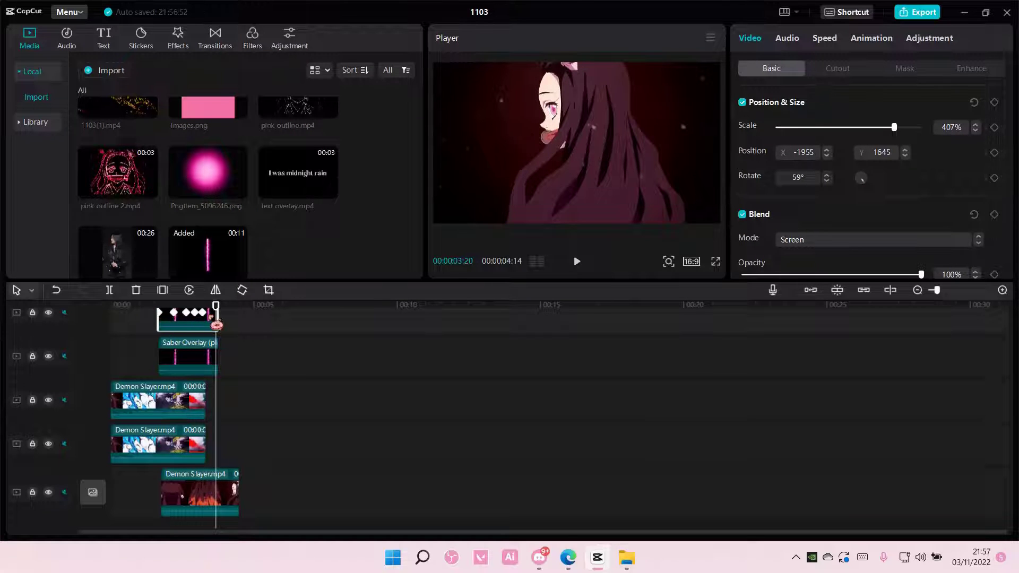
mouse_move(215, 314)
mouse_down()
mouse_move(153, 313)
mouse_move(201, 321)
mouse_up()
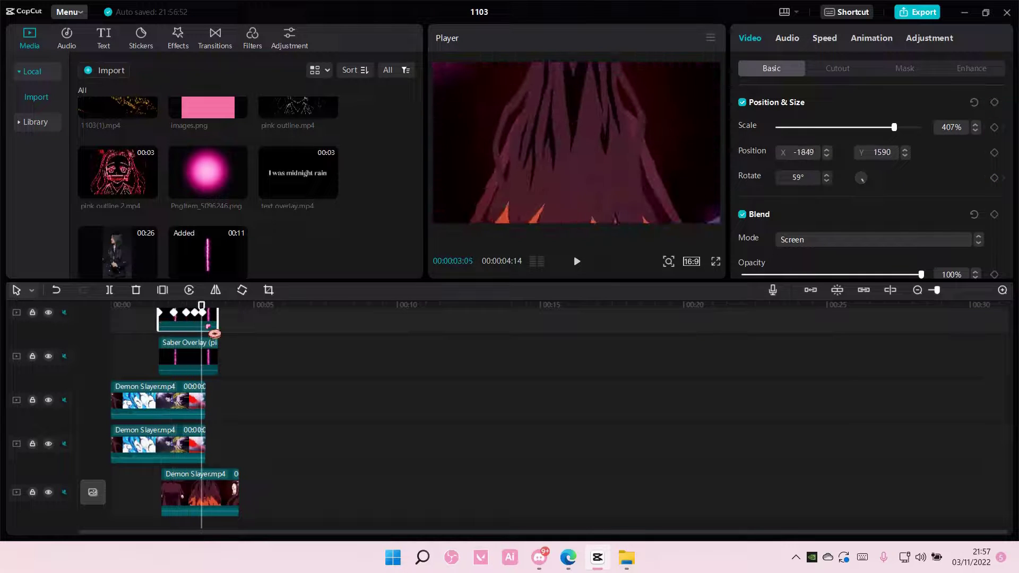